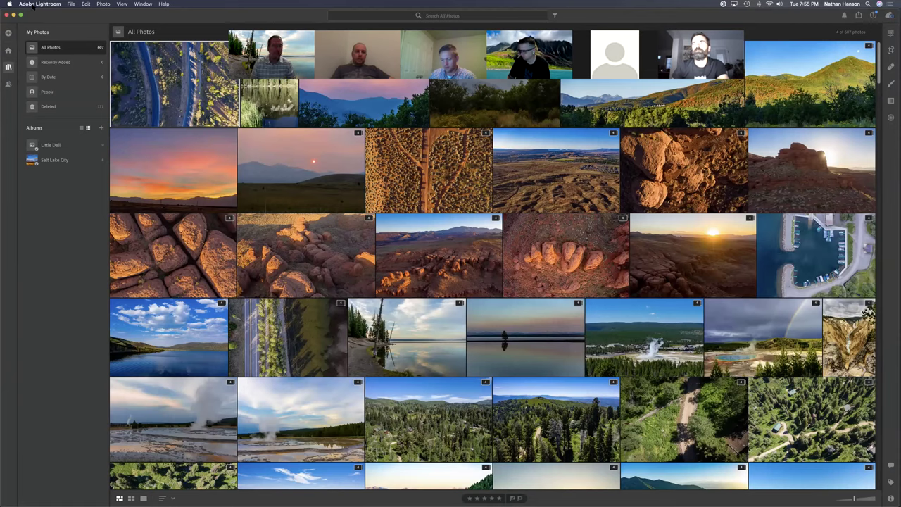
- Start adding photos and open the Big Cottonwood folder under Pictures, Landscape, 2020
{"action": "left_click", "coordinate": [71, 3]}
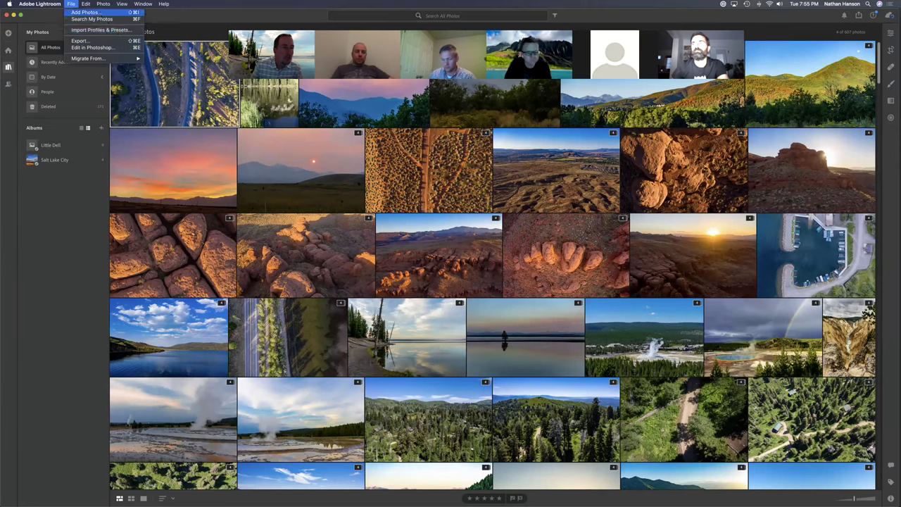
{"action": "left_click", "coordinate": [85, 12]}
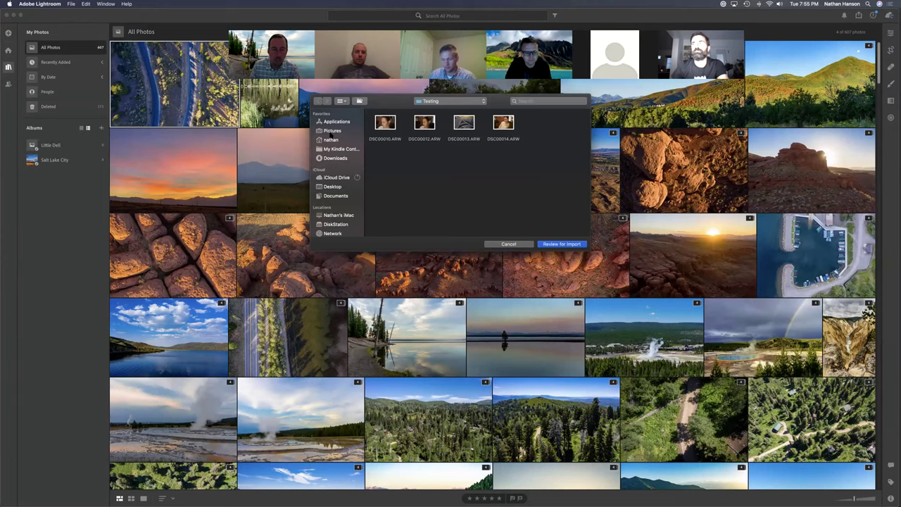
{"action": "left_click", "coordinate": [332, 130]}
{"action": "scroll", "coordinate": [437, 185], "scroll_direction": "down", "scroll_amount": 2}
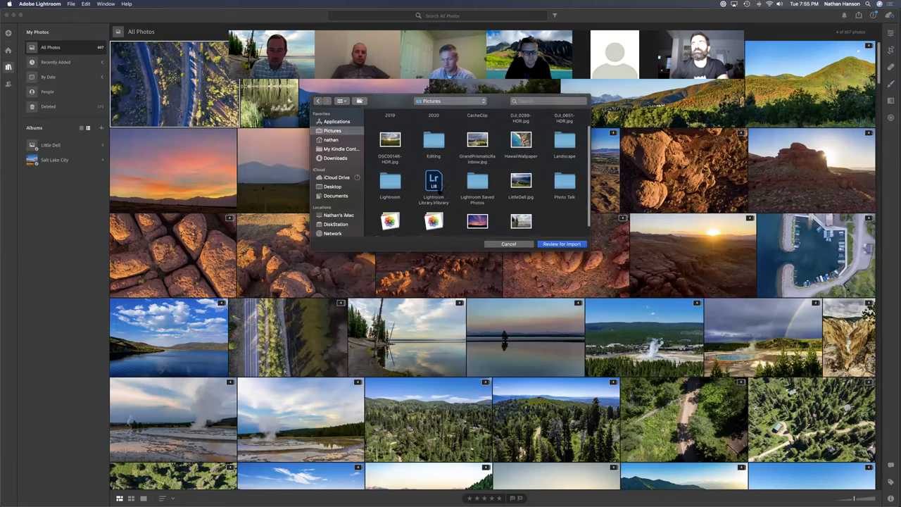
{"action": "double_click", "coordinate": [565, 145]}
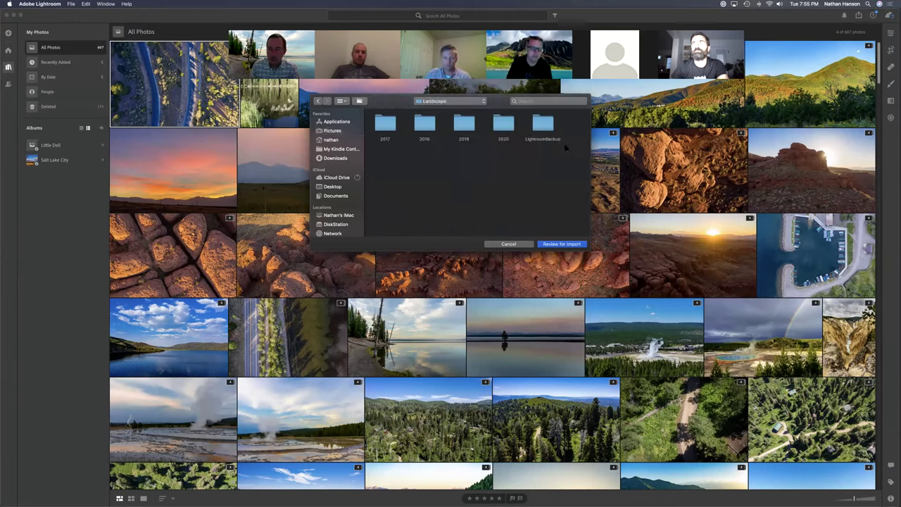
{"action": "left_click", "coordinate": [504, 126]}
{"action": "double_click", "coordinate": [506, 127]}
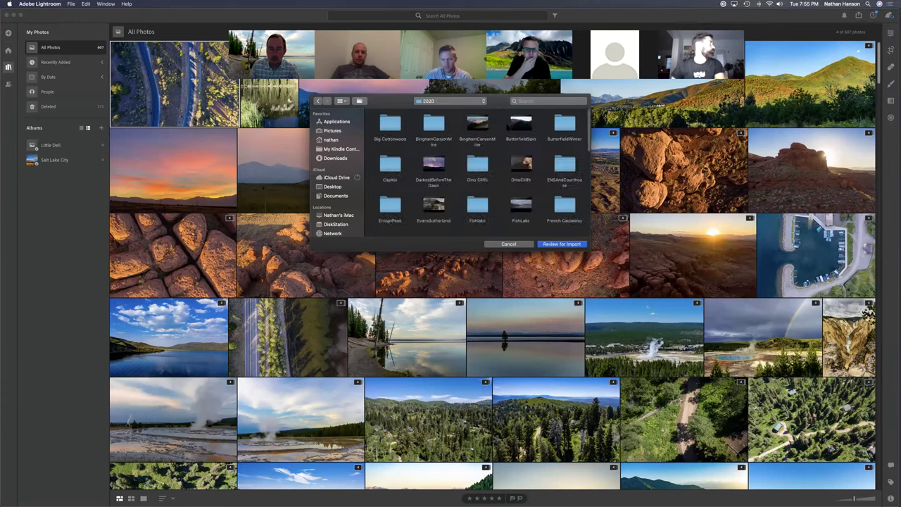
{"action": "double_click", "coordinate": [391, 124]}
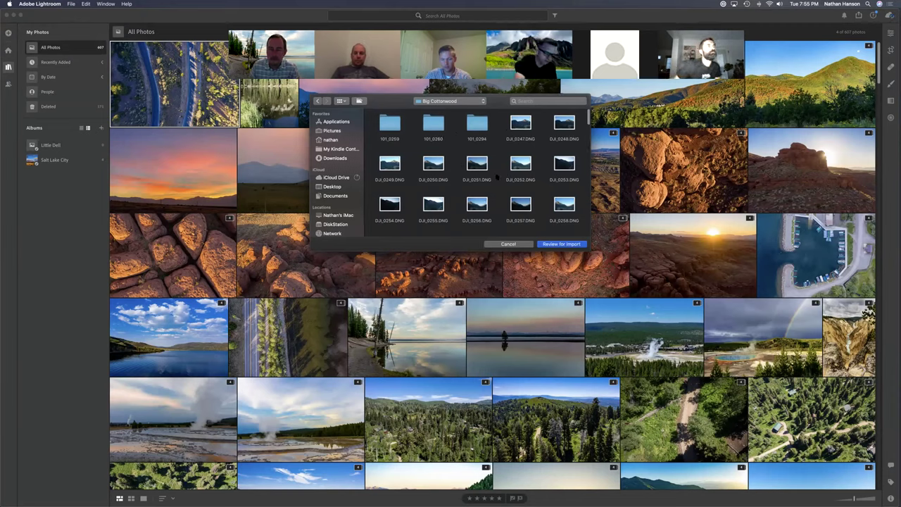
- Look through the photo files in the Big Cottonwood folder for a bracketed set of exposures
{"action": "scroll", "coordinate": [497, 178], "scroll_direction": "down", "scroll_amount": 4}
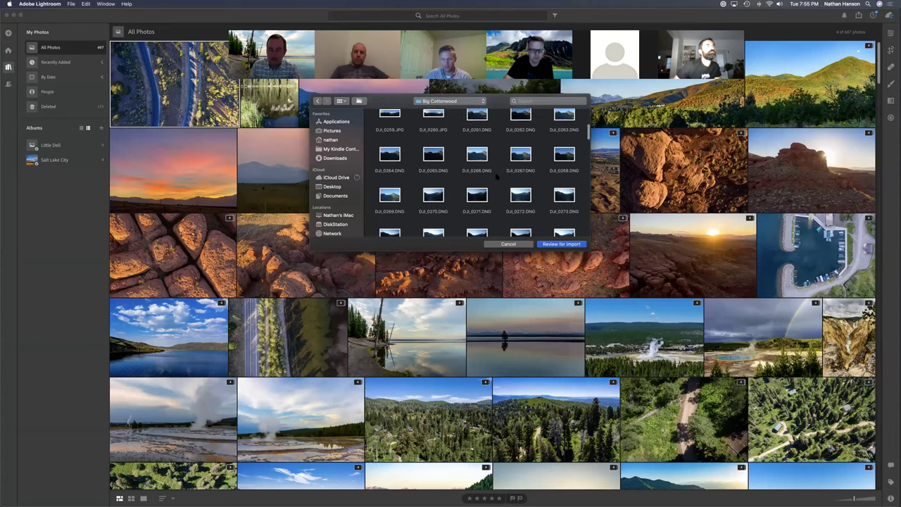
{"action": "scroll", "coordinate": [497, 178], "scroll_direction": "down", "scroll_amount": 2}
{"action": "scroll", "coordinate": [498, 177], "scroll_direction": "down", "scroll_amount": 5}
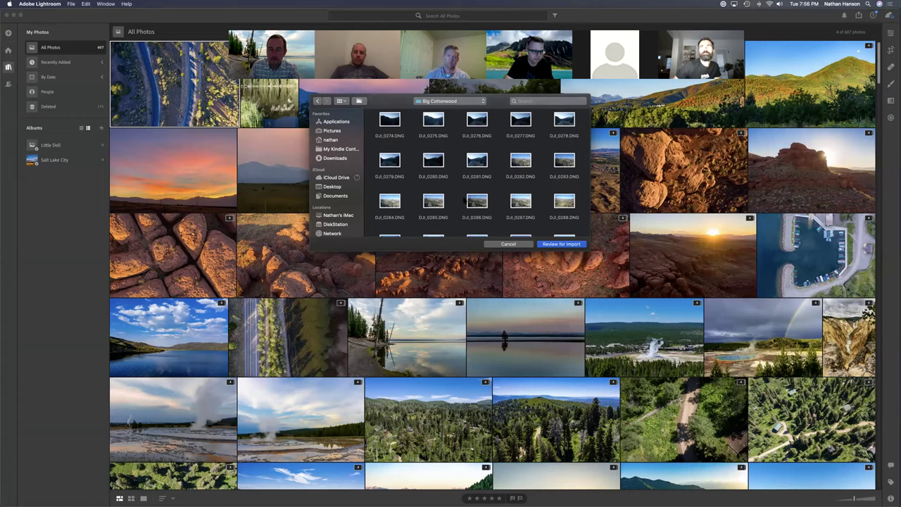
{"action": "scroll", "coordinate": [493, 204], "scroll_direction": "down", "scroll_amount": 4}
{"action": "scroll", "coordinate": [464, 200], "scroll_direction": "down", "scroll_amount": 6}
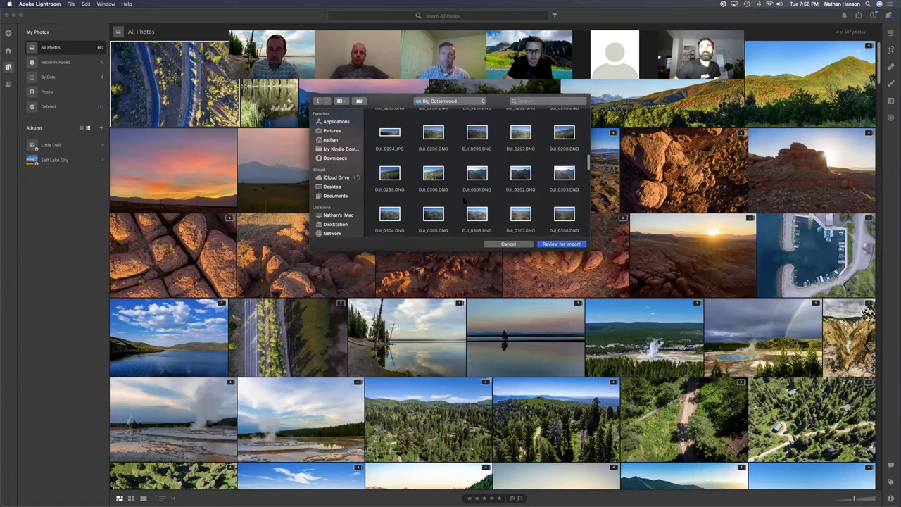
{"action": "scroll", "coordinate": [464, 201], "scroll_direction": "down", "scroll_amount": 4}
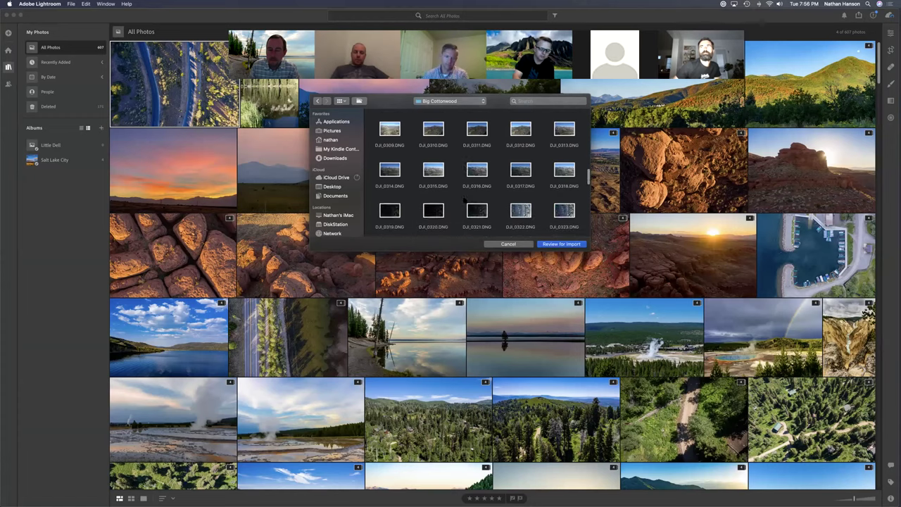
{"action": "scroll", "coordinate": [464, 201], "scroll_direction": "down", "scroll_amount": 6}
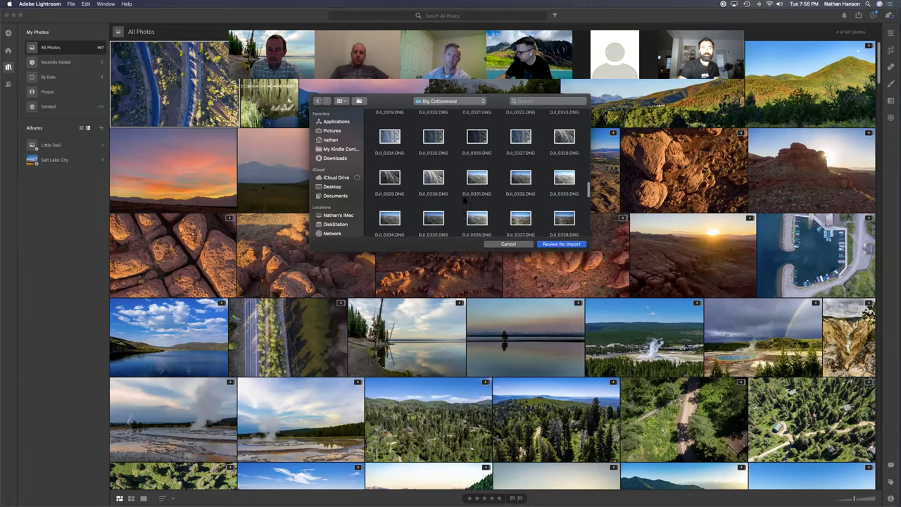
{"action": "scroll", "coordinate": [464, 200], "scroll_direction": "down", "scroll_amount": 5}
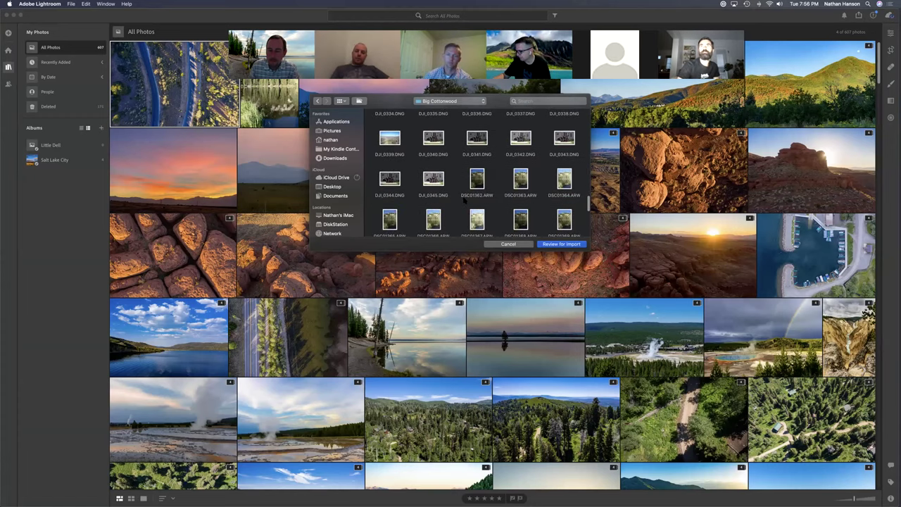
{"action": "scroll", "coordinate": [464, 201], "scroll_direction": "down", "scroll_amount": 4}
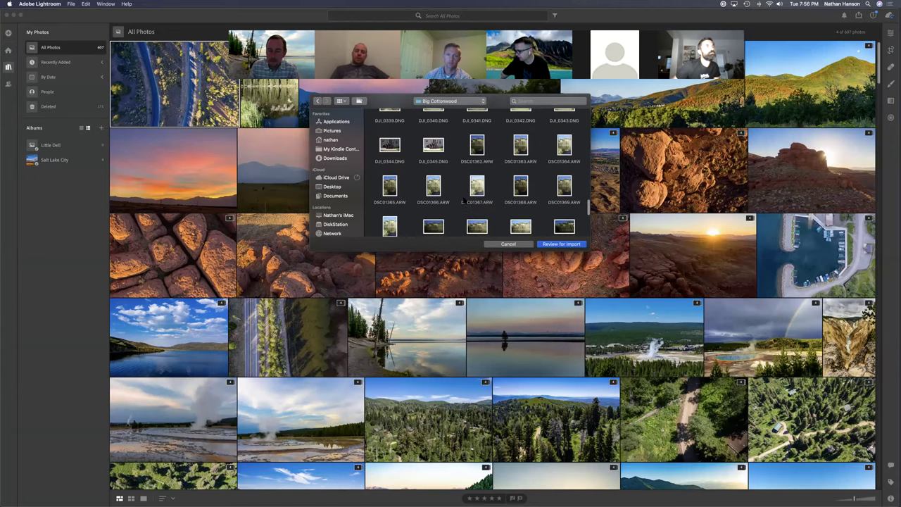
{"action": "scroll", "coordinate": [463, 201], "scroll_direction": "down", "scroll_amount": 4}
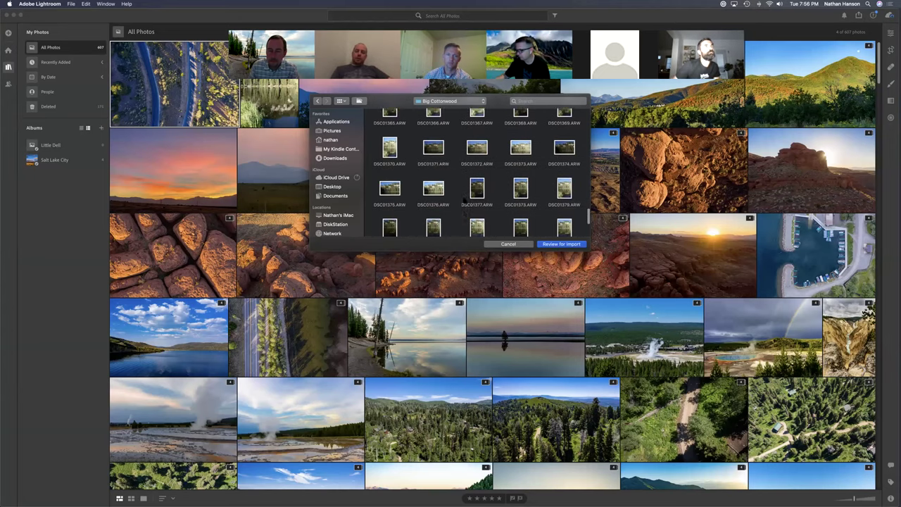
{"action": "scroll", "coordinate": [464, 200], "scroll_direction": "down", "scroll_amount": 2}
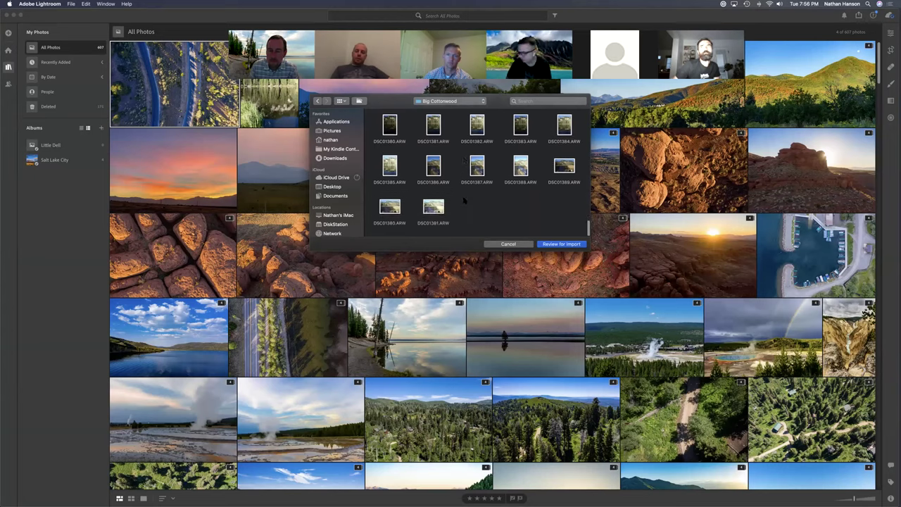
{"action": "scroll", "coordinate": [464, 200], "scroll_direction": "up", "scroll_amount": 1}
{"action": "scroll", "coordinate": [463, 202], "scroll_direction": "up", "scroll_amount": 10}
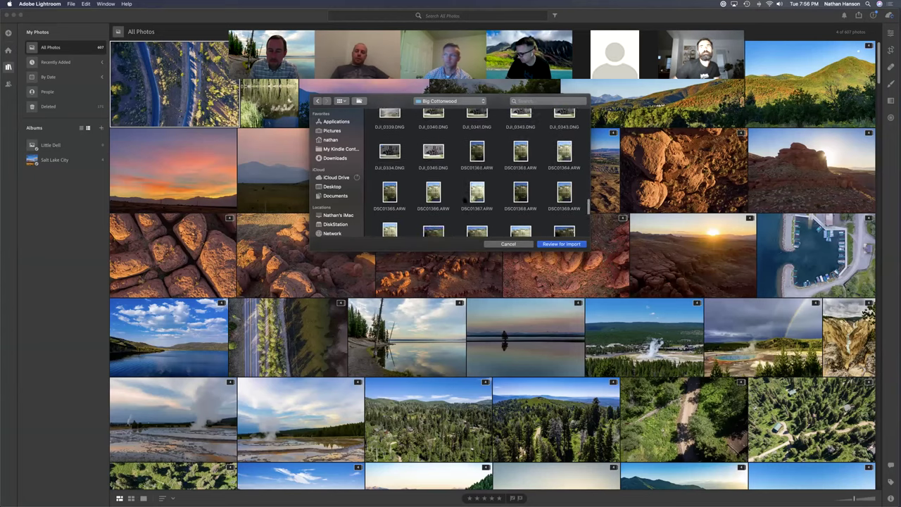
{"action": "scroll", "coordinate": [464, 200], "scroll_direction": "up", "scroll_amount": 10}
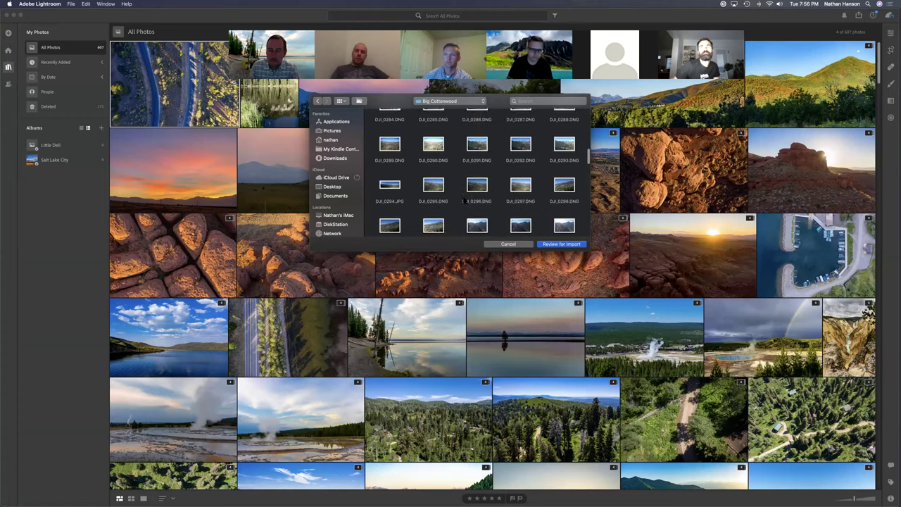
{"action": "scroll", "coordinate": [463, 198], "scroll_direction": "up", "scroll_amount": 2}
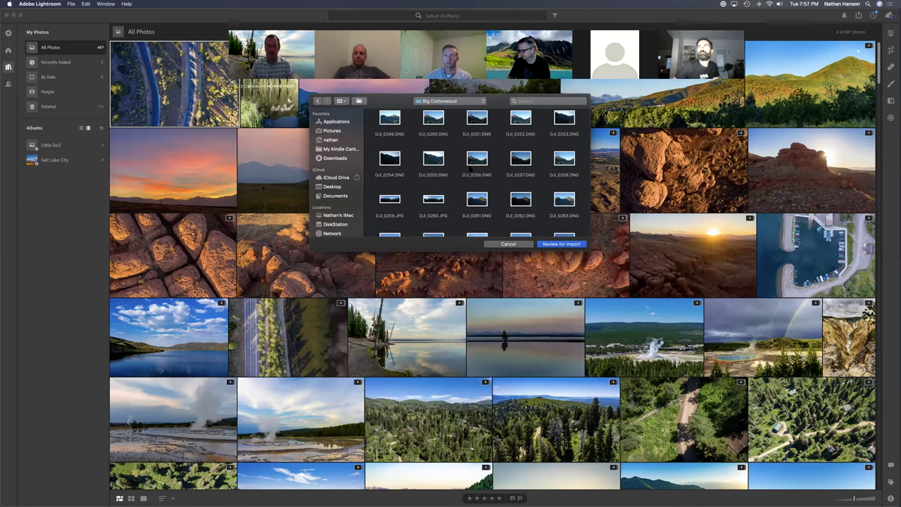
- Preview DJI_0254.DNG, DJI_0255.DNG and DJI_0256.DNG at large size, ending on DJI_0256.DNG
{"action": "left_click", "coordinate": [390, 158]}
{"action": "key", "text": "space"}
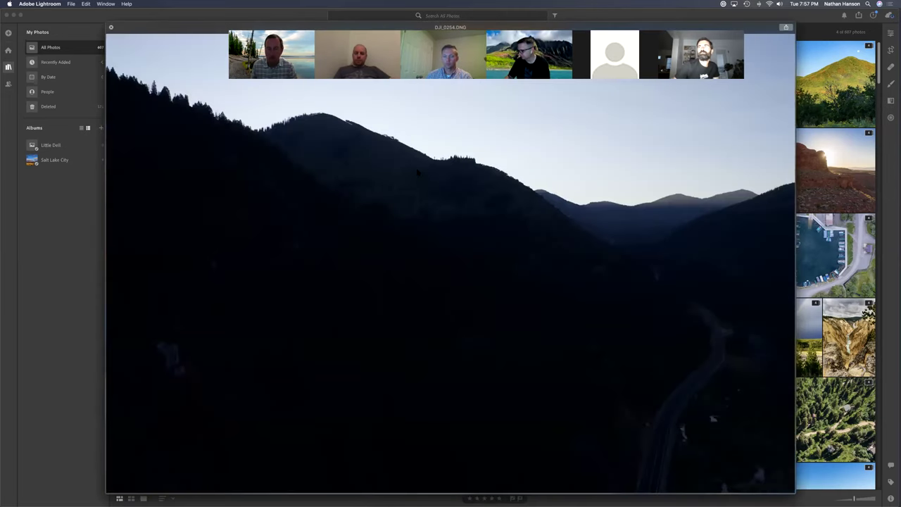
{"action": "key", "text": "Right"}
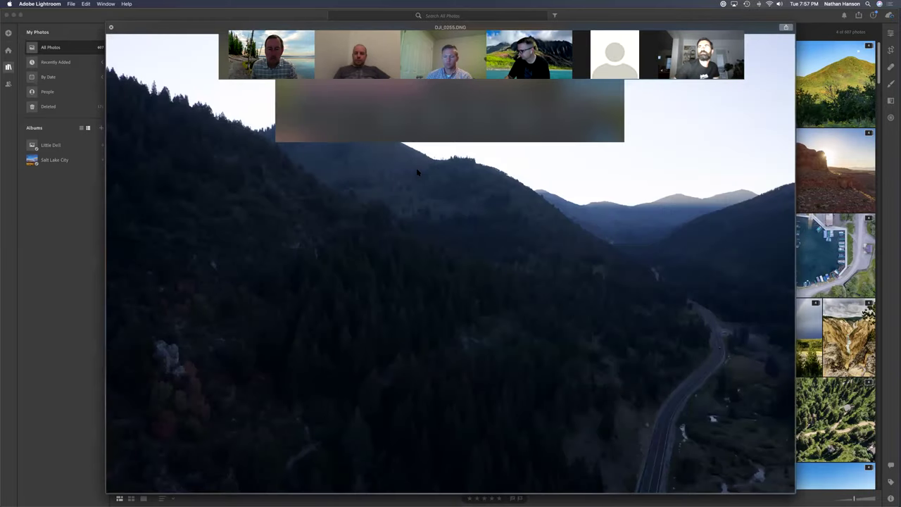
{"action": "key", "text": "Right"}
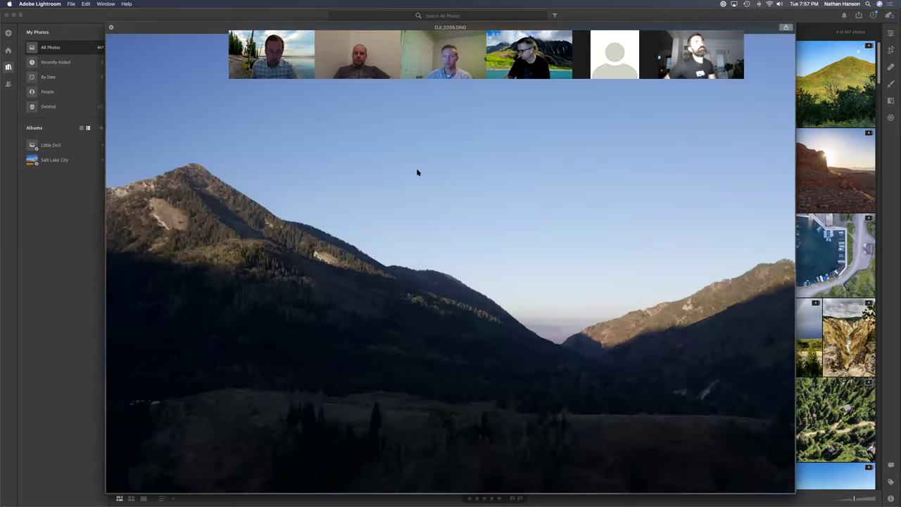
{"action": "key", "text": "space"}
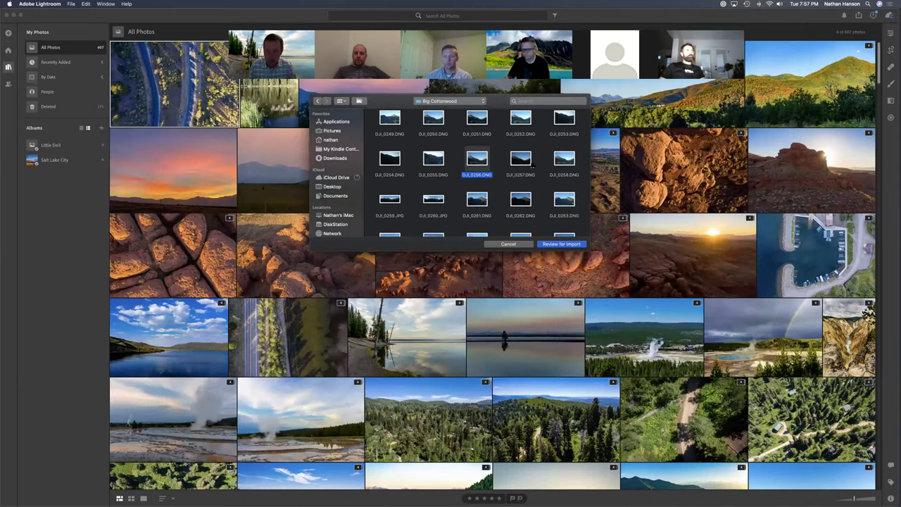
- Import DJI_0256.DNG, DJI_0257.DNG and DJI_0258.DNG into the library without assigning an album
{"action": "left_click", "coordinate": [529, 162], "text": "super"}
{"action": "left_click", "coordinate": [565, 162], "text": "super"}
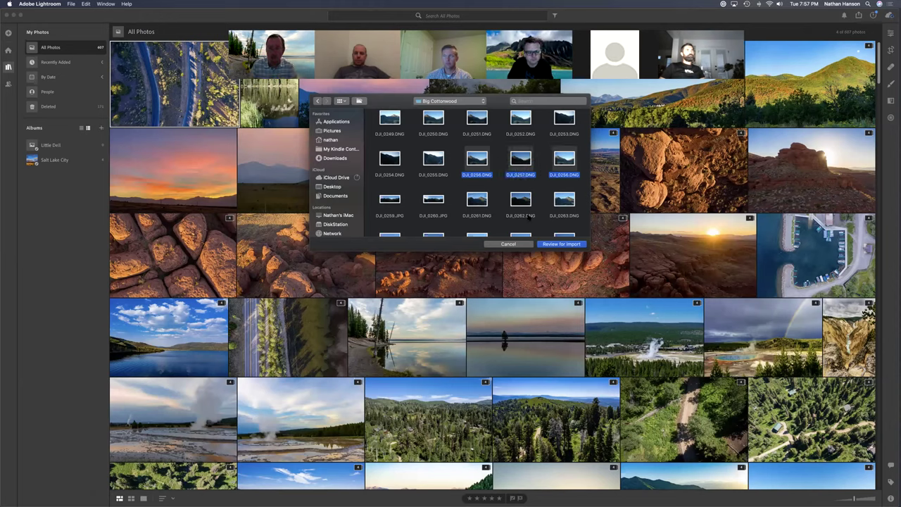
{"action": "left_click", "coordinate": [563, 243]}
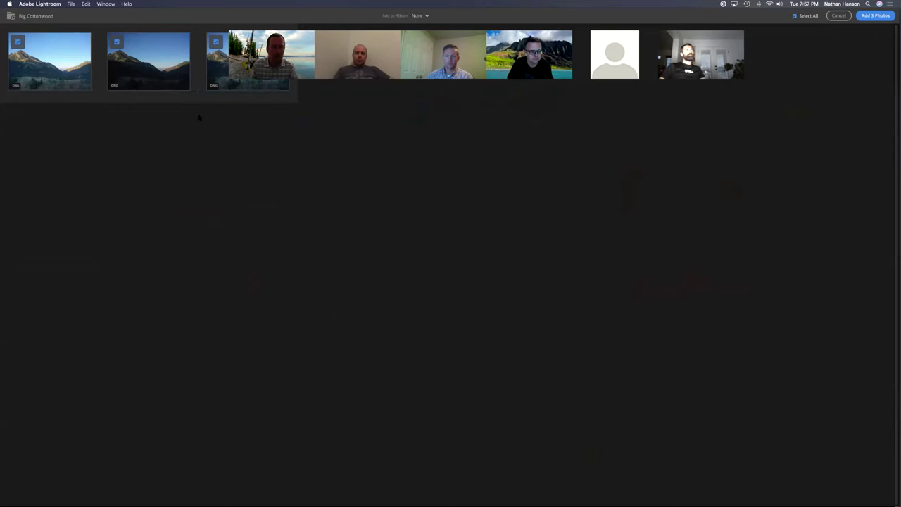
{"action": "left_click", "coordinate": [876, 16]}
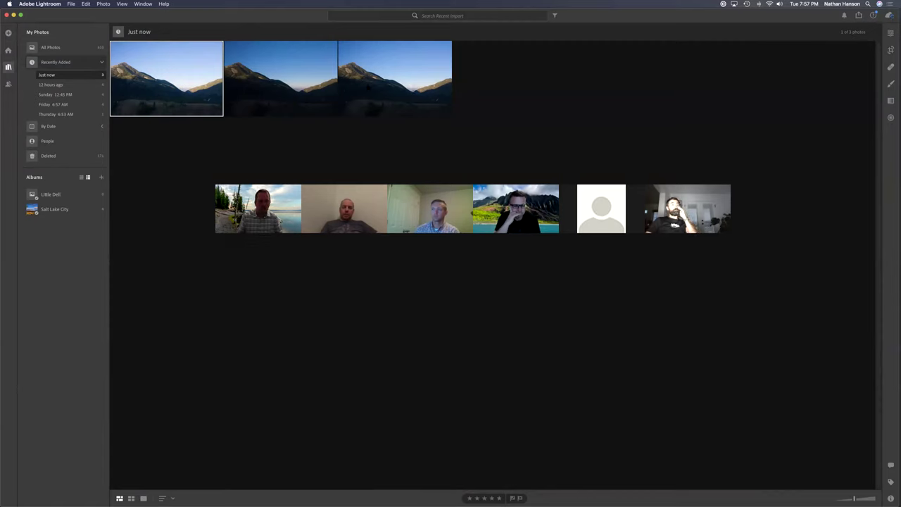
- Select all three newly imported mountain photos and start an HDR merge of them
{"action": "left_click", "coordinate": [379, 86], "text": "shift"}
{"action": "right_click", "coordinate": [379, 86]}
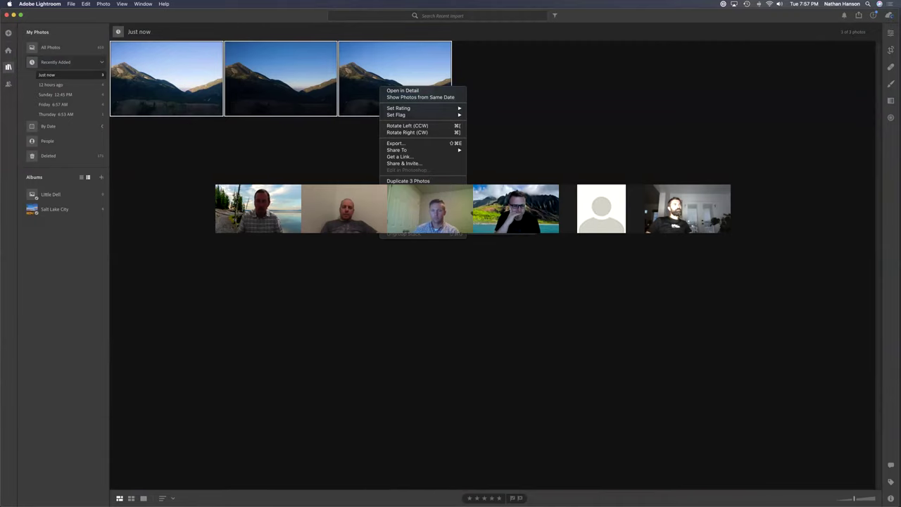
{"action": "left_click", "coordinate": [493, 211]}
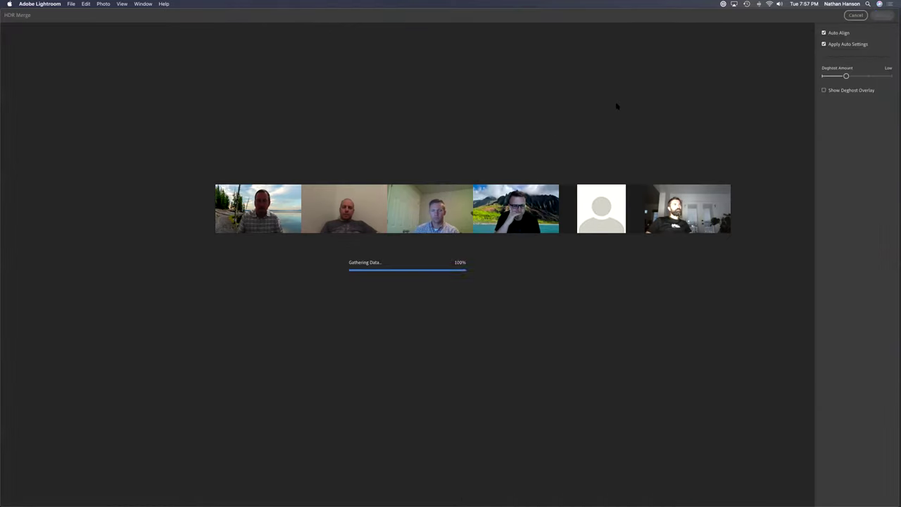